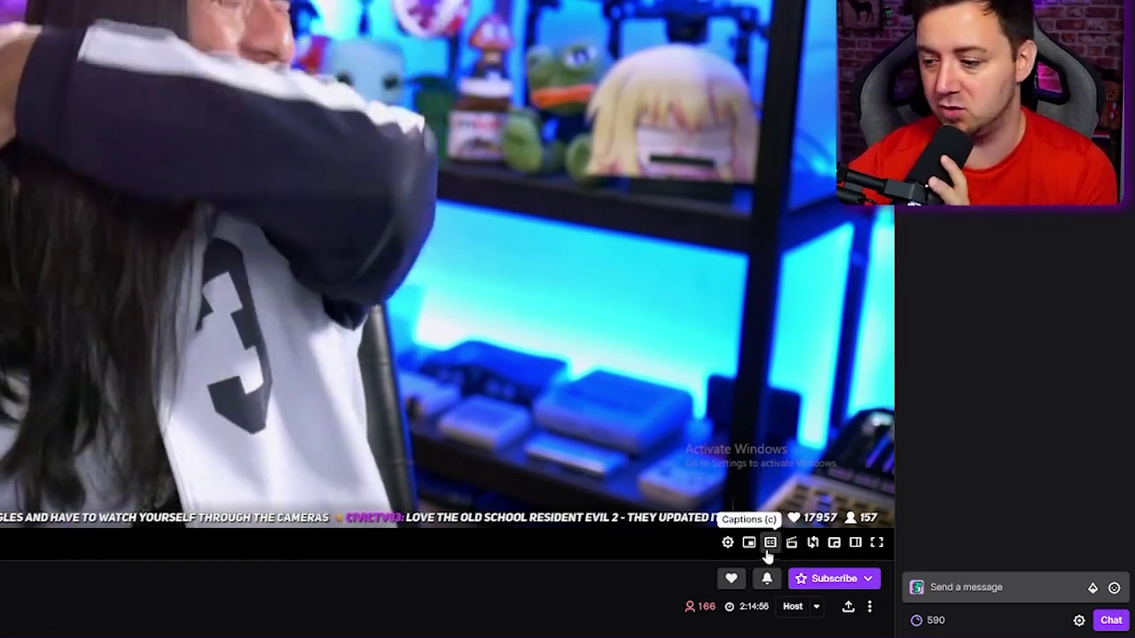
# Turn on CC in the Twitch player and scroll through the Guide to Closed Captions article.
pyautogui.click(770, 543)
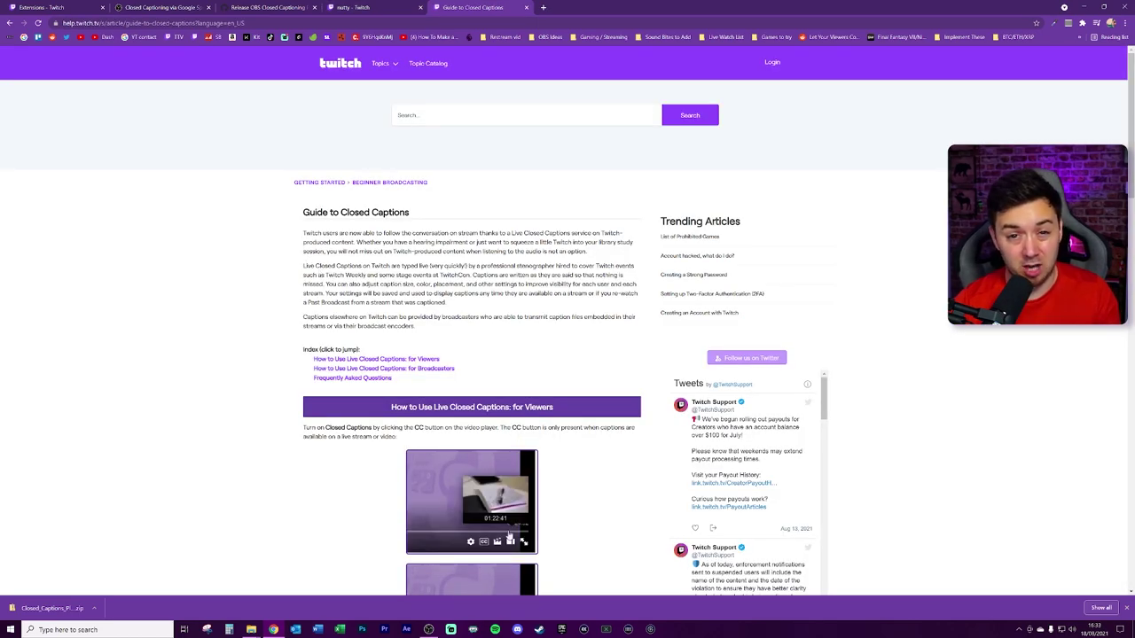
pyautogui.scroll(-15, 484, 547)
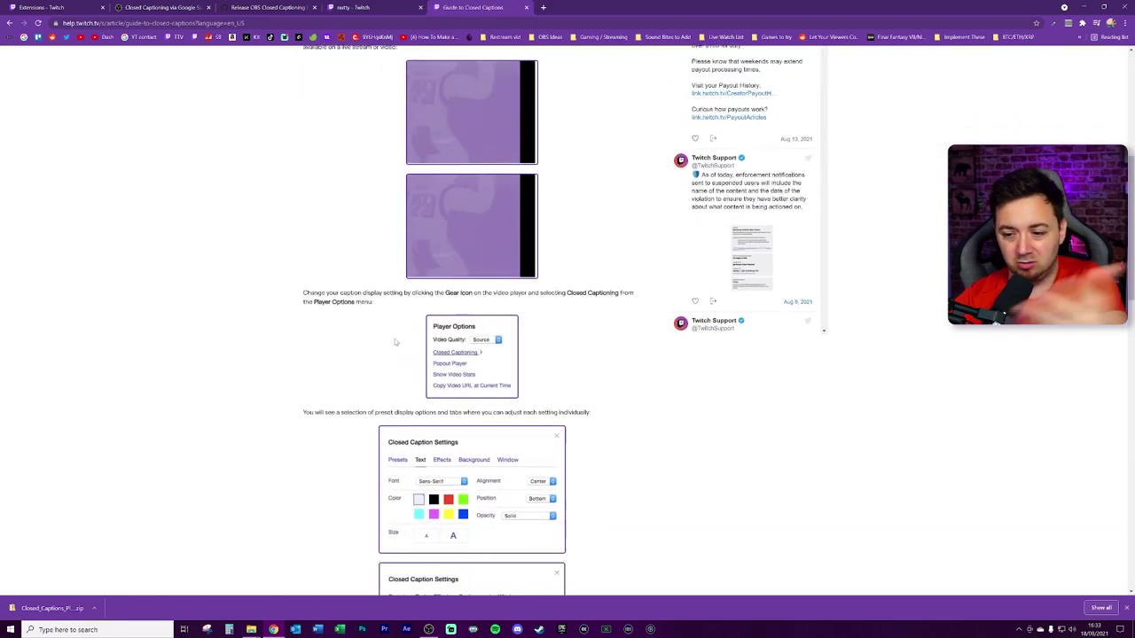
pyautogui.scroll(-8, 471, 399)
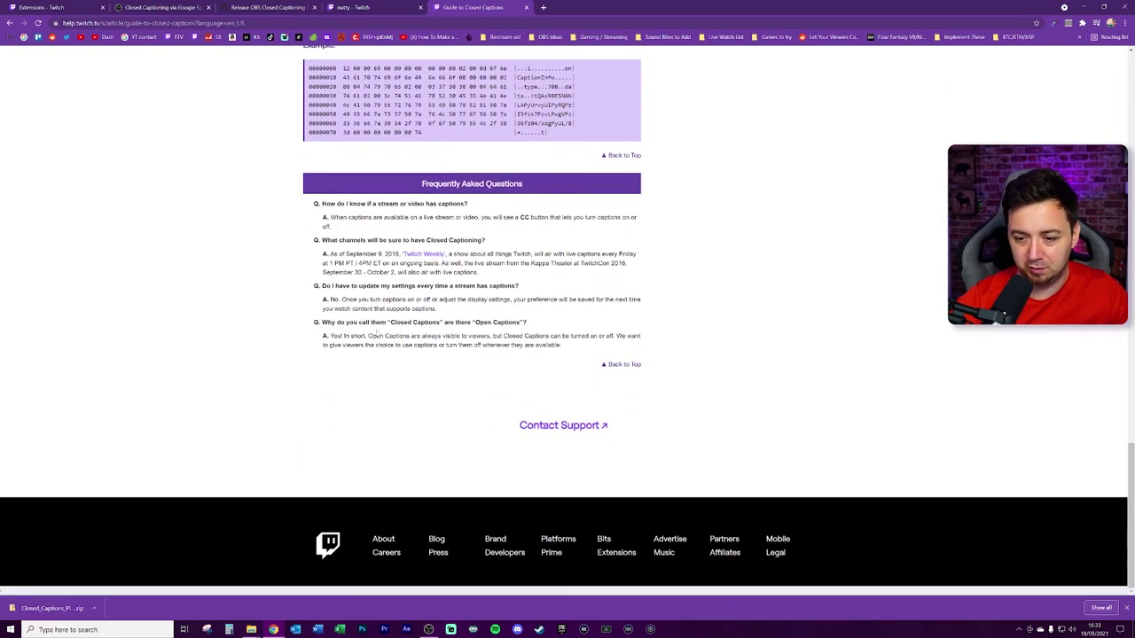
pyautogui.scroll(14, 358, 295)
pyautogui.scroll(10, 357, 295)
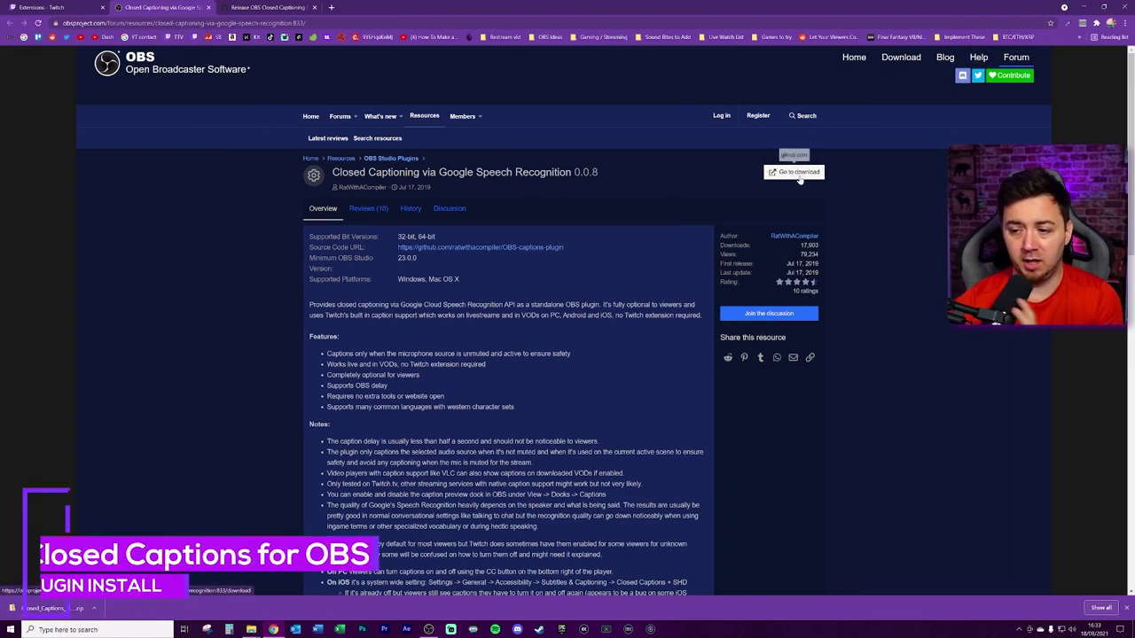
# Switch to the plugin's 0.19 Beta GitHub release page, then show the Downloads and Local Disk folders.
pyautogui.click(266, 7)
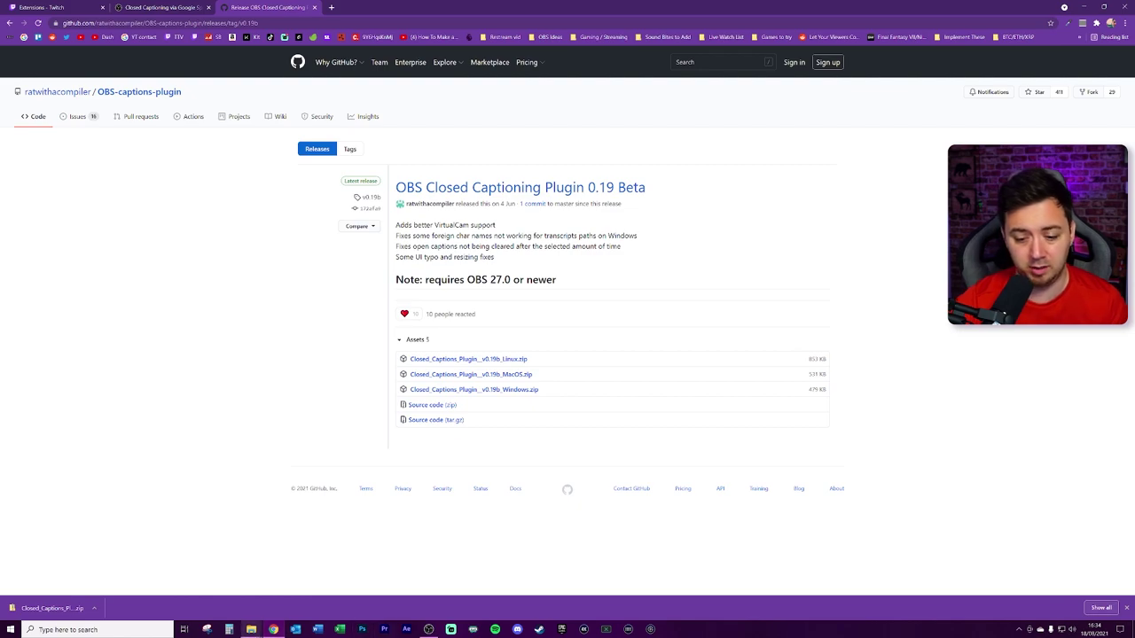
pyautogui.click(251, 630)
pyautogui.click(184, 578)
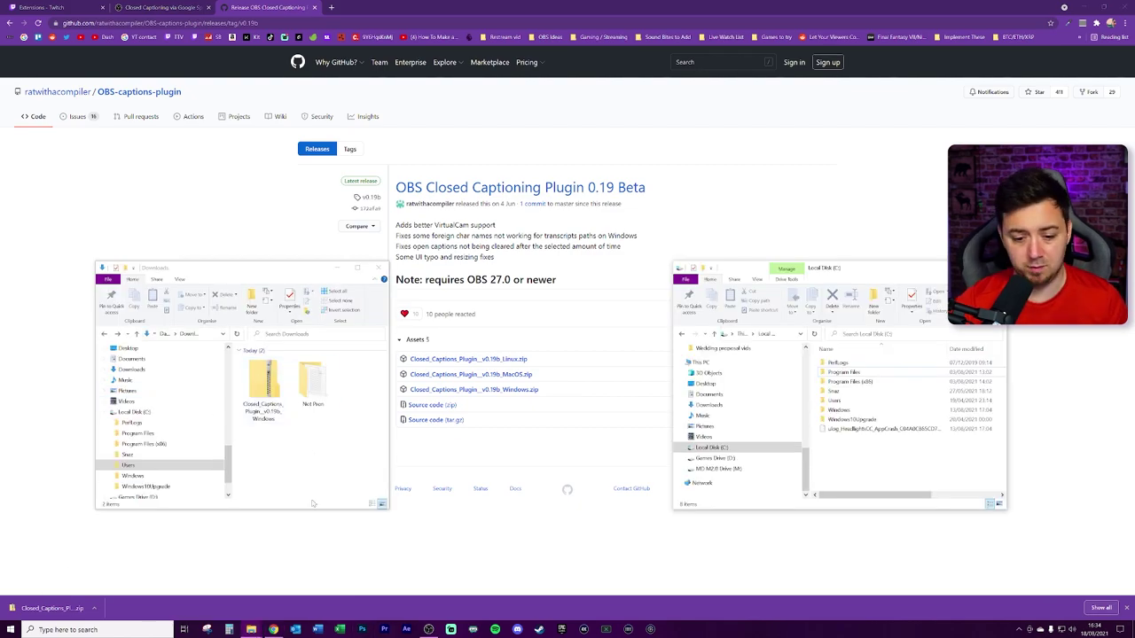
# Open Program Files\obs-studio on one side and the downloaded Windows plugin zip on the other.
pyautogui.doubleClick(854, 373)
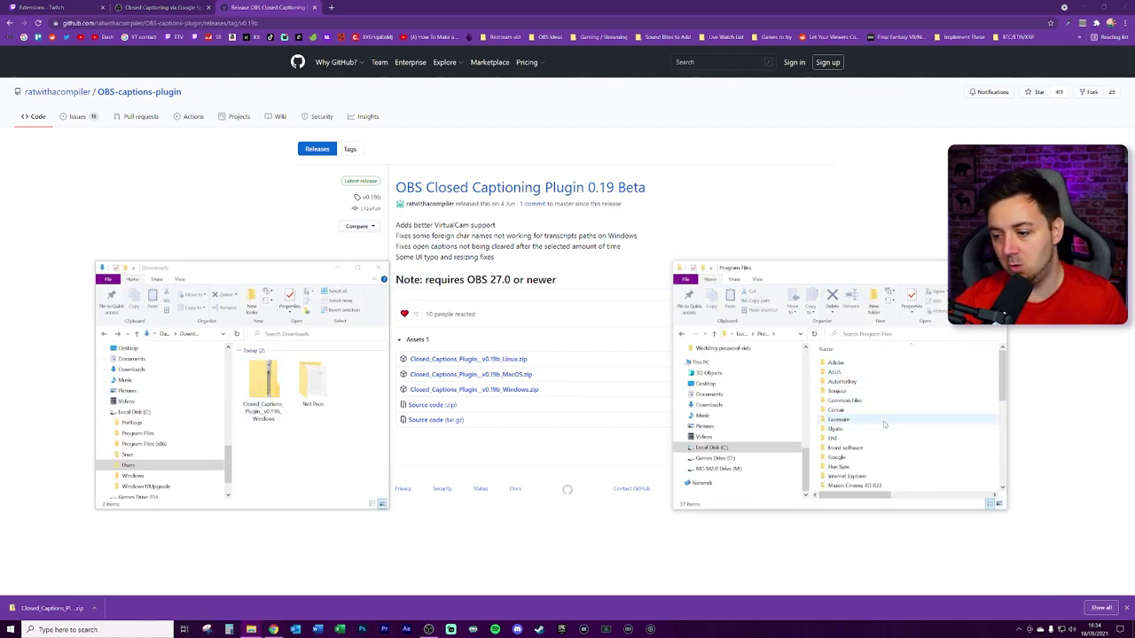
pyautogui.doubleClick(840, 467)
pyautogui.doubleClick(263, 381)
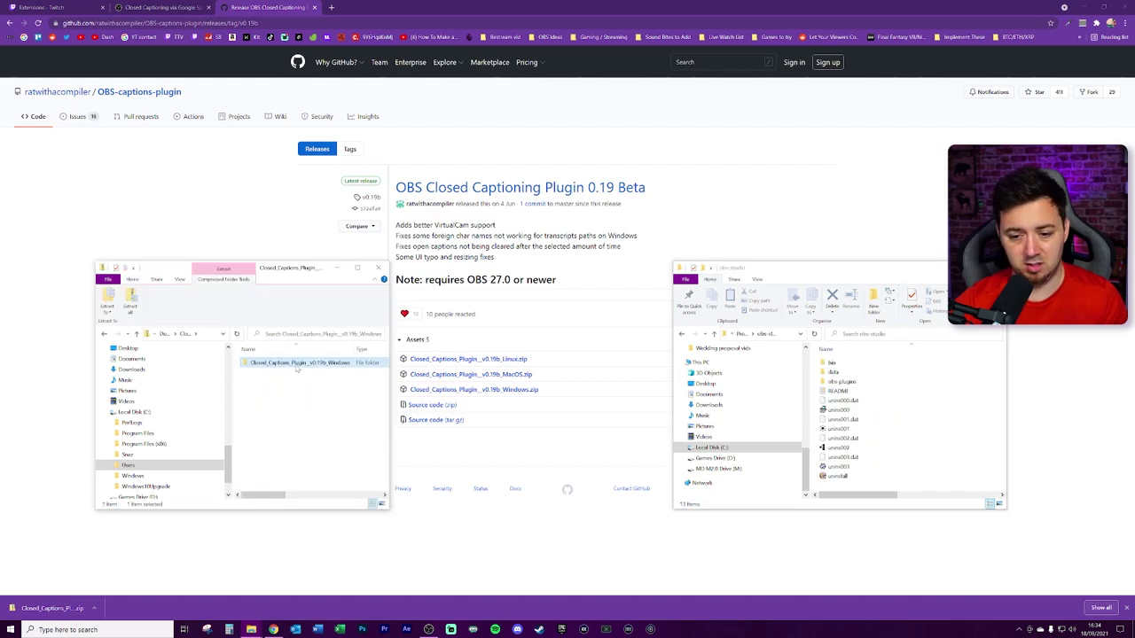
pyautogui.click(165, 334)
pyautogui.rightClick(231, 448)
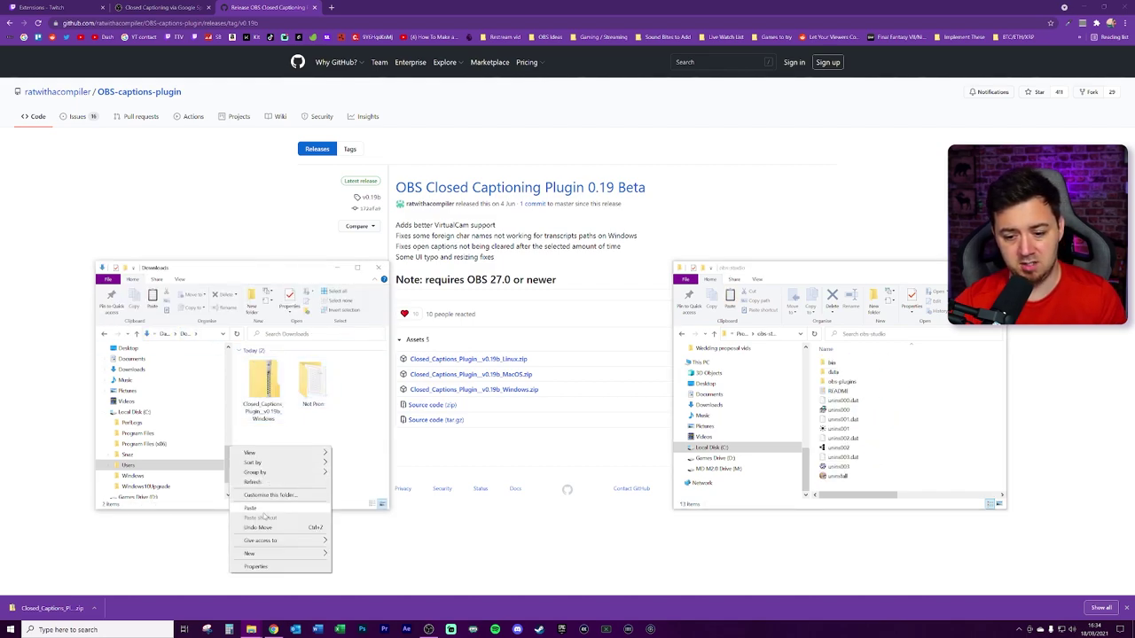
pyautogui.doubleClick(261, 373)
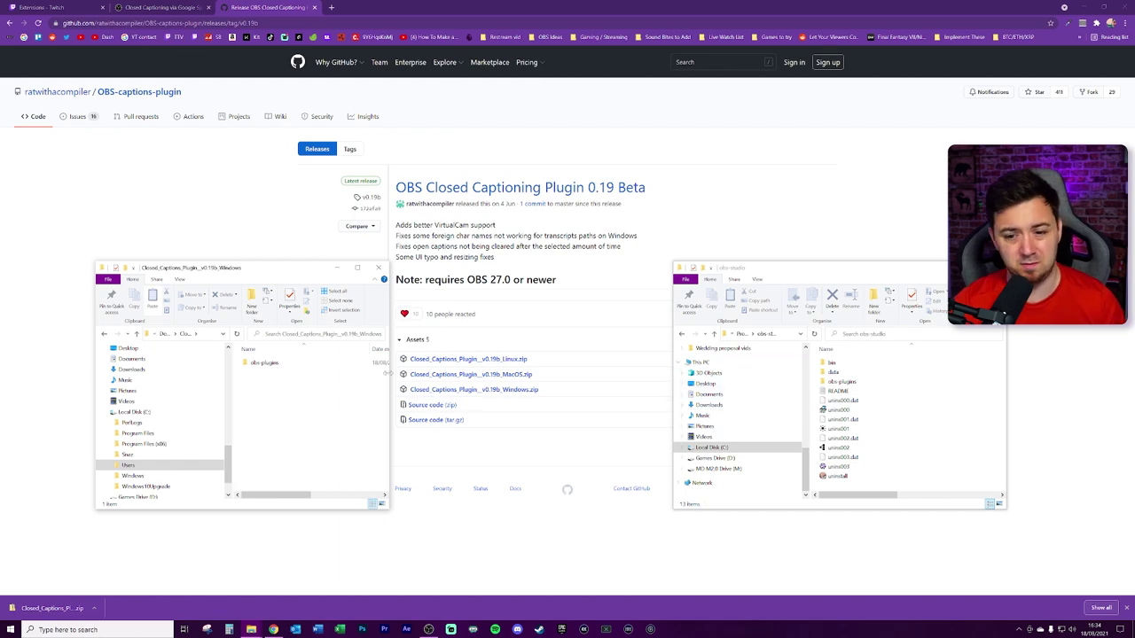
# Move the caption plugin .dll from the zip into obs-plugins\64bit, approving administrator permission.
pyautogui.doubleClick(266, 363)
pyautogui.click(257, 373)
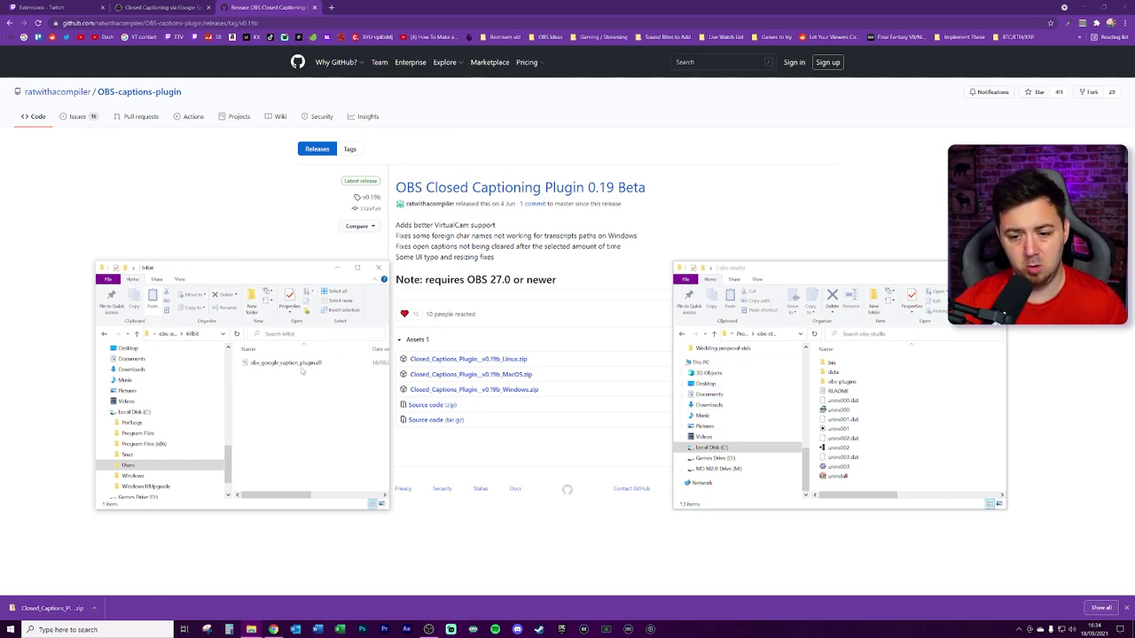
pyautogui.doubleClick(833, 381)
pyautogui.doubleClick(833, 363)
pyautogui.moveTo(283, 363); pyautogui.dragTo(957, 466)
pyautogui.press('Return')
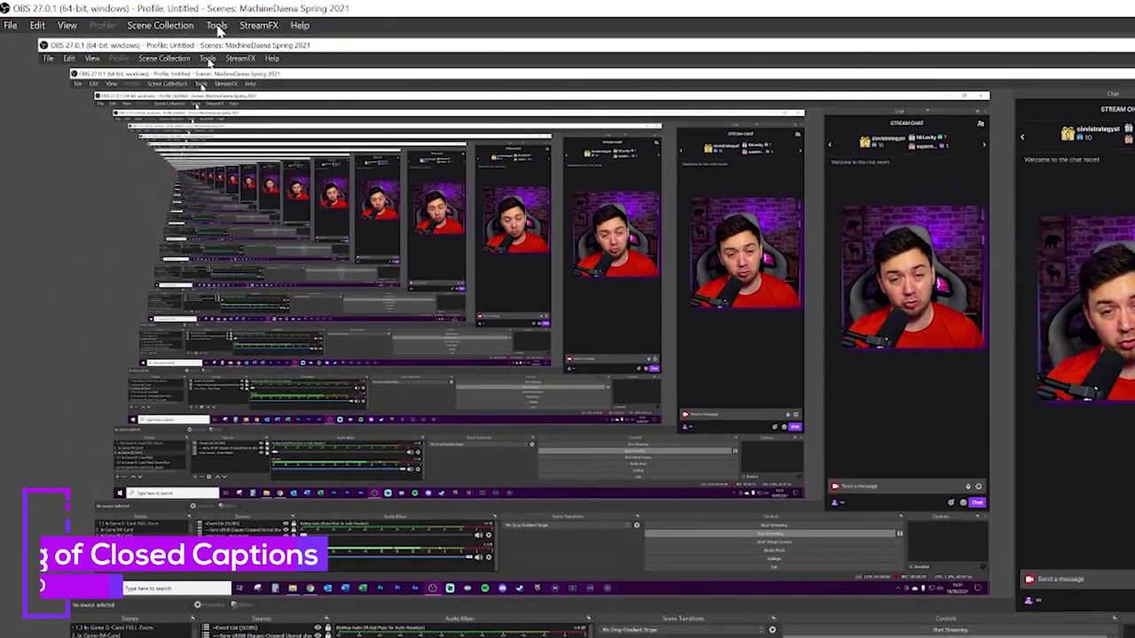
# Open Tools > Cloud Closed Captions and tick Captioning Enabled.
pyautogui.click(217, 26)
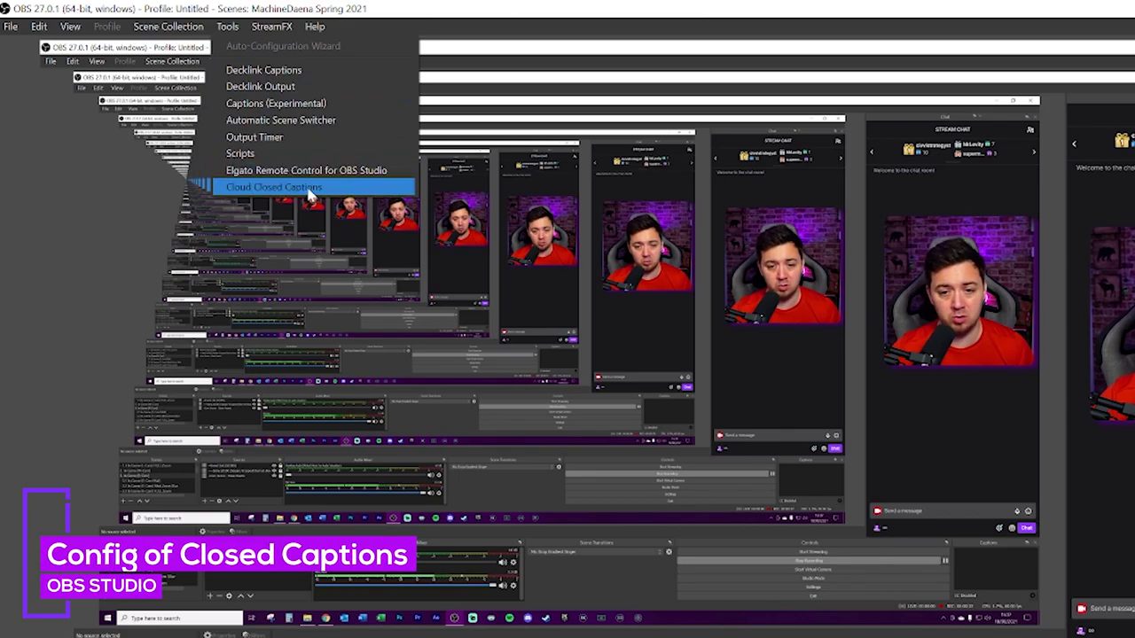
pyautogui.click(310, 196)
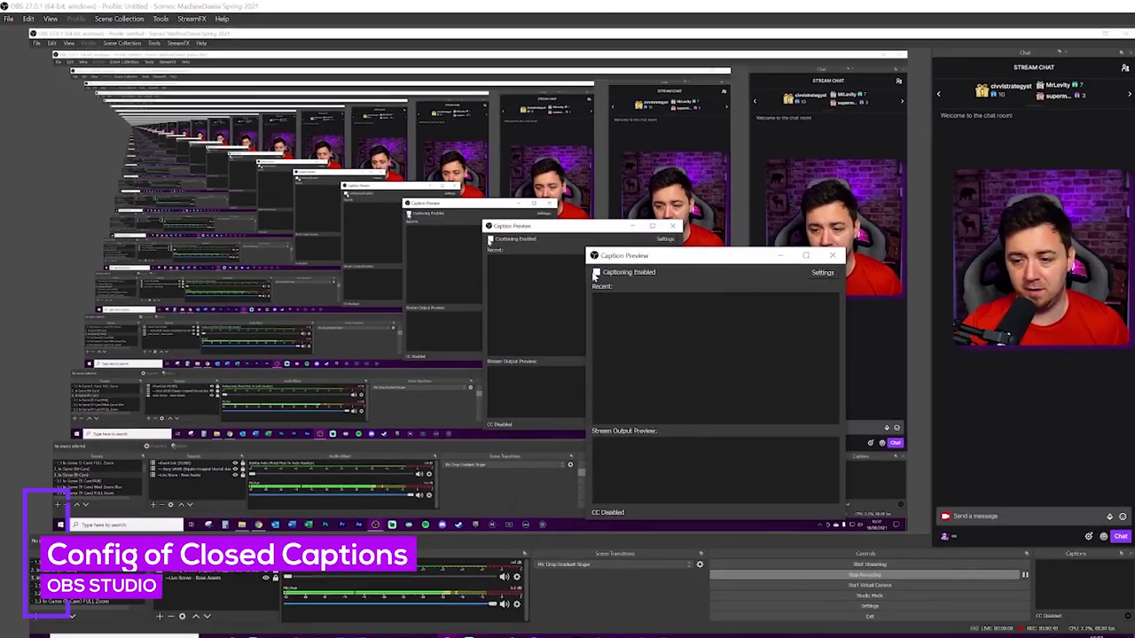
pyautogui.click(595, 274)
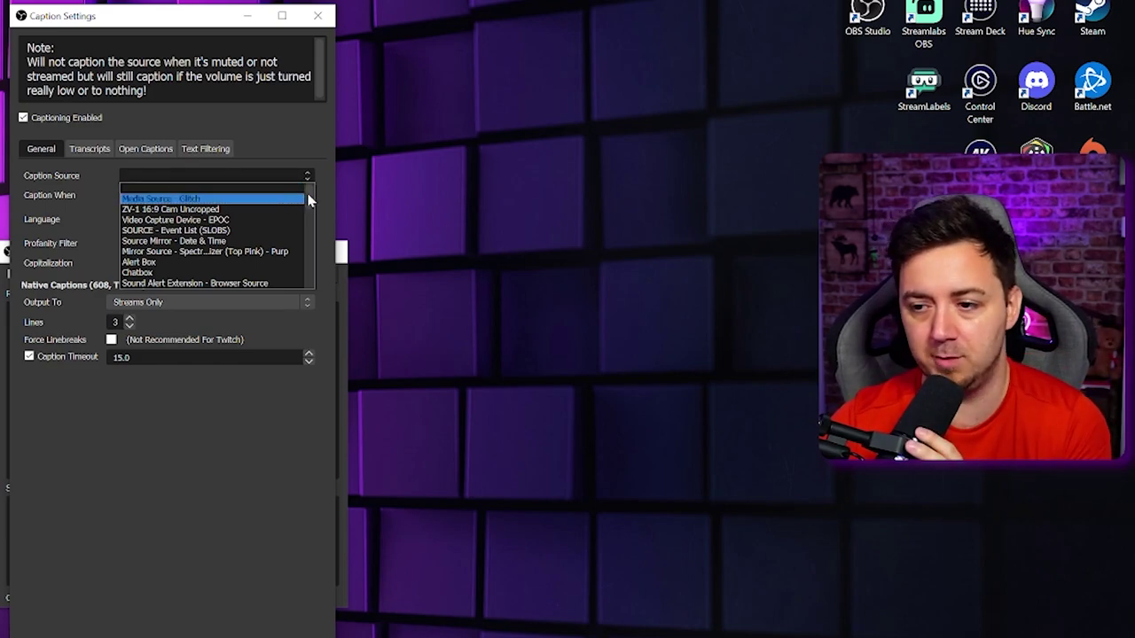
# Pick Shure SM7B Input (Mic Only) from the Caption Source list.
pyautogui.scroll(-5, 249, 238)
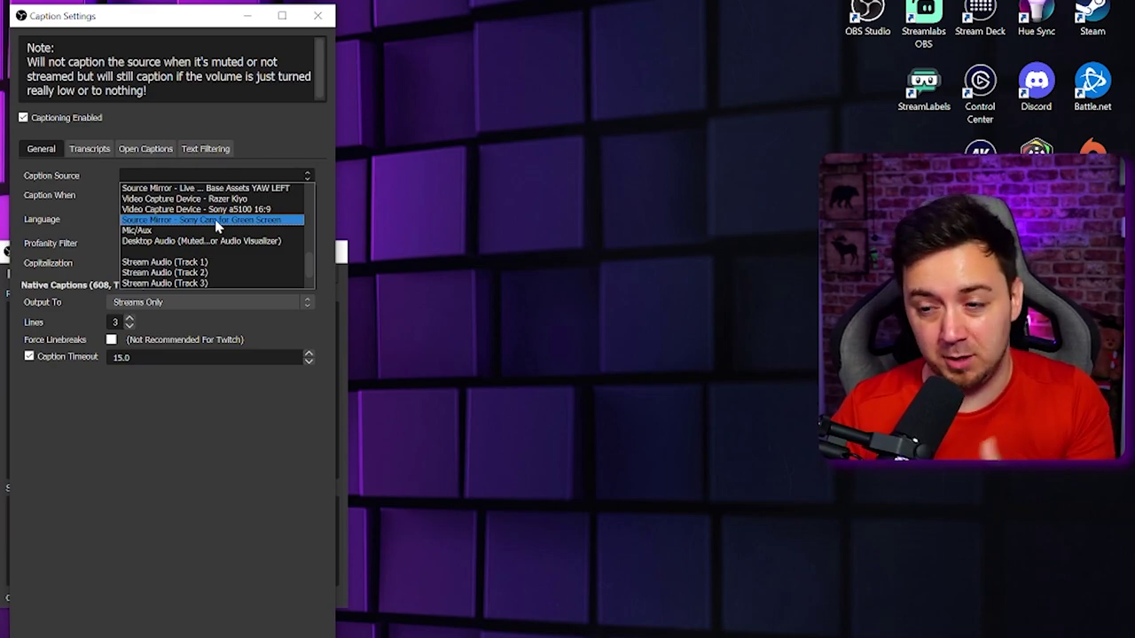
pyautogui.scroll(5, 213, 204)
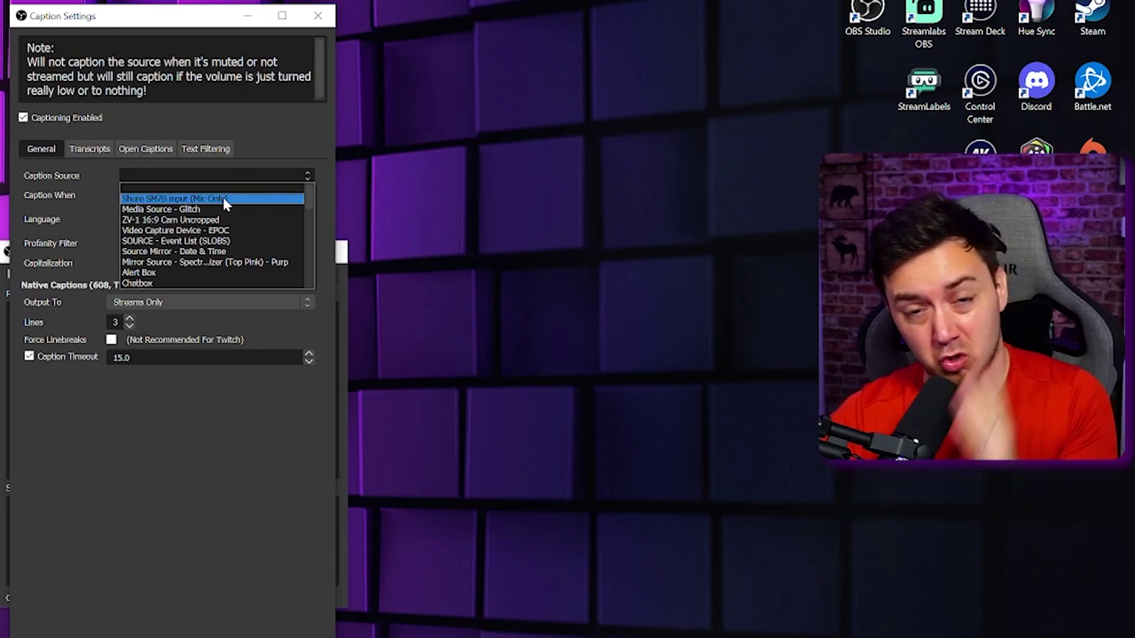
pyautogui.click(225, 204)
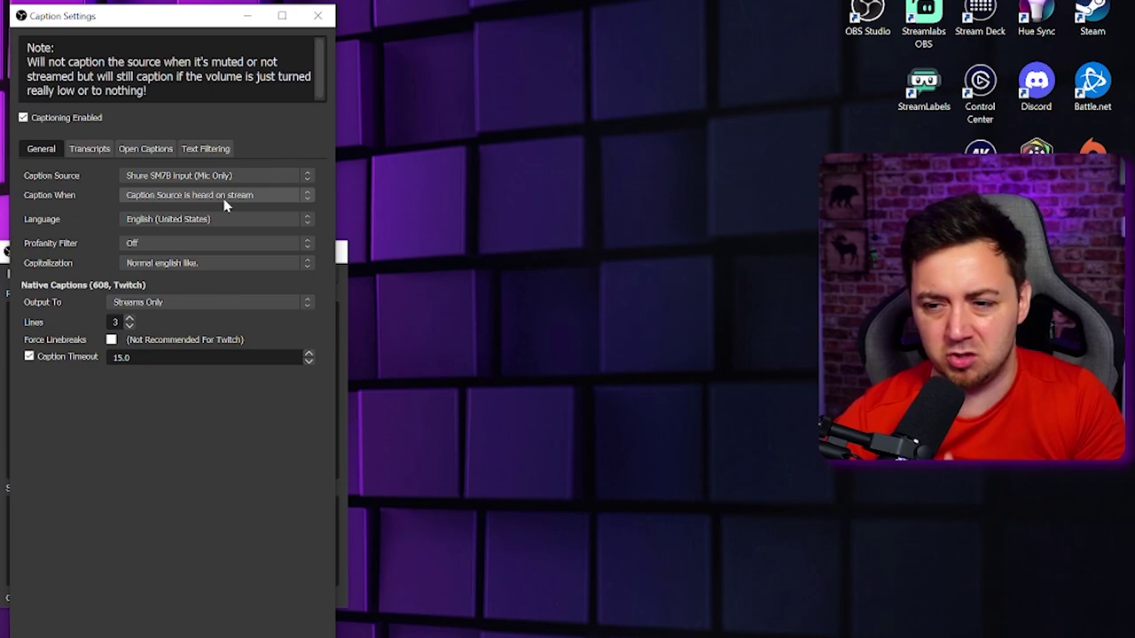
# Set Caption When to 'Mute Source is heard on stream' and change the caption line count.
pyautogui.click(227, 196)
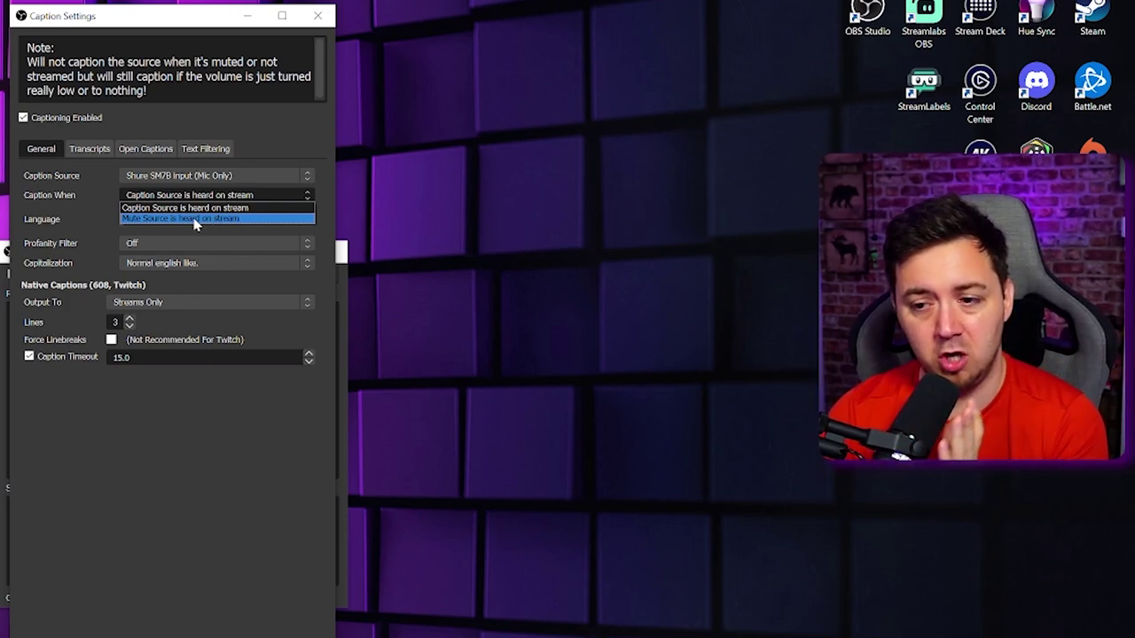
pyautogui.click(241, 219)
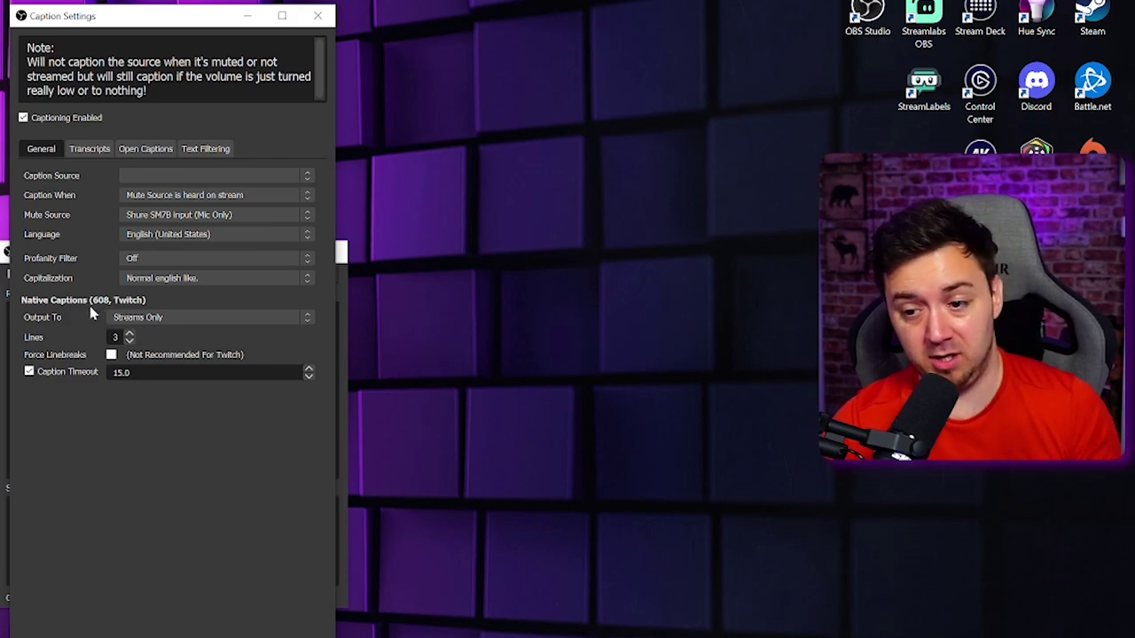
pyautogui.click(129, 342)
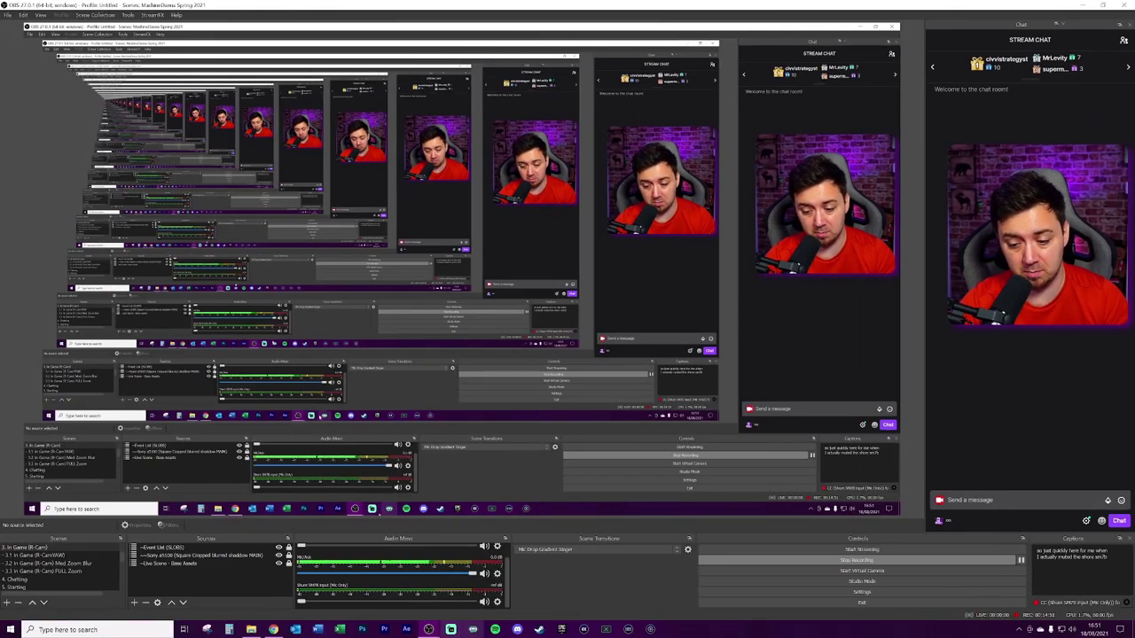
# Bring the Caption Preview forward and close the caption settings and preview windows.
pyautogui.click(474, 610)
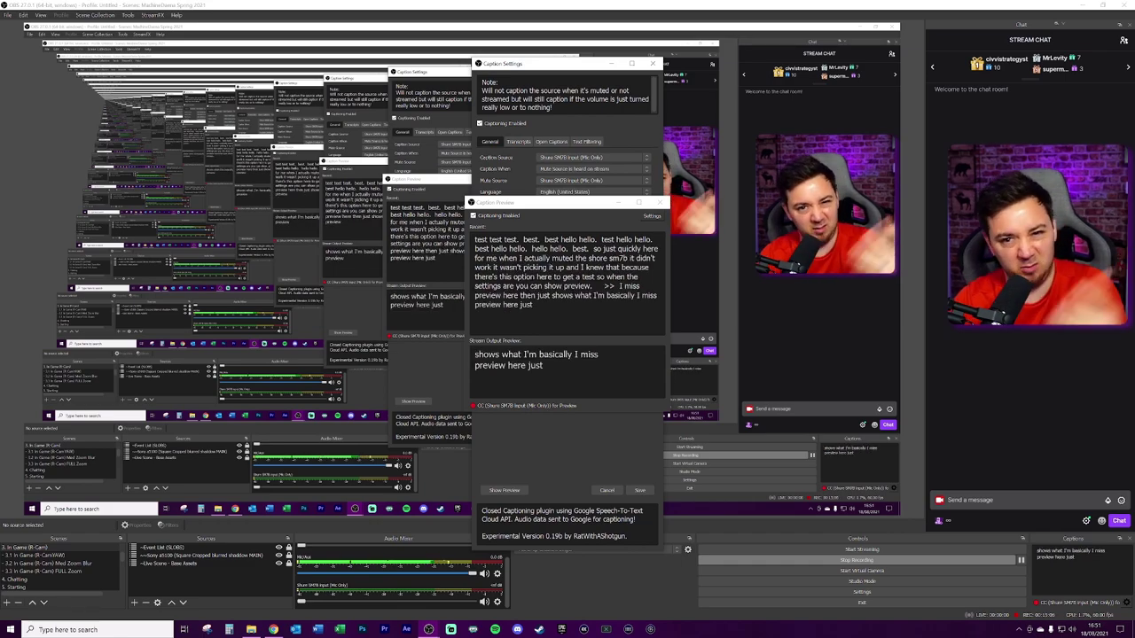
pyautogui.click(606, 490)
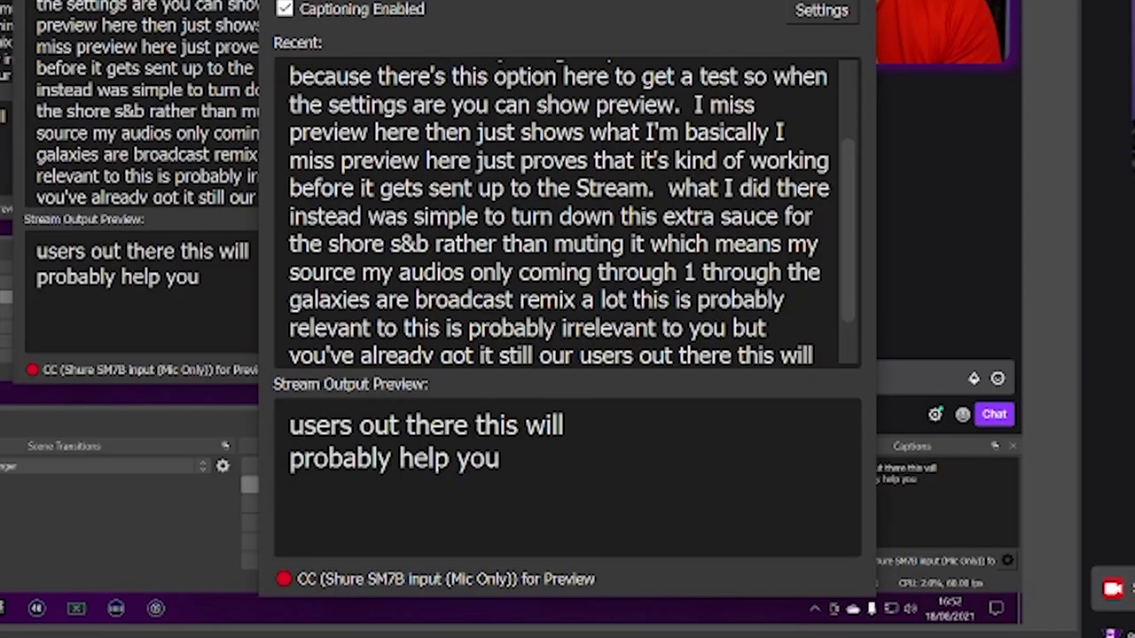
pyautogui.hotkey('ctrl', 'shift', 'Home')
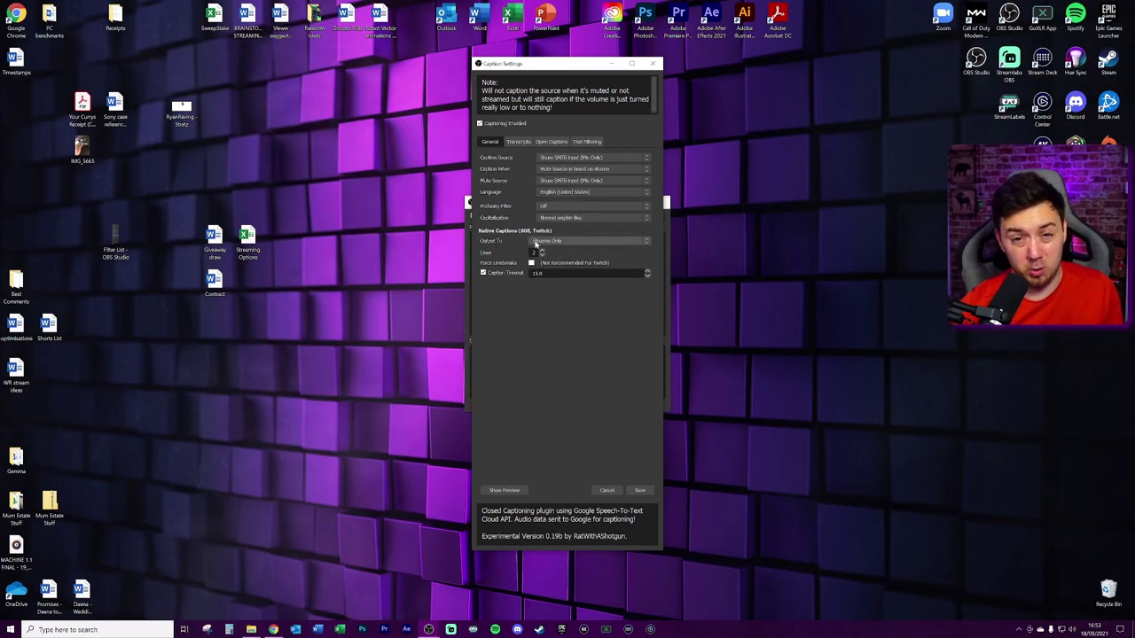
# Keep Output To on Streams Only and save the Caption Settings.
pyautogui.click(567, 241)
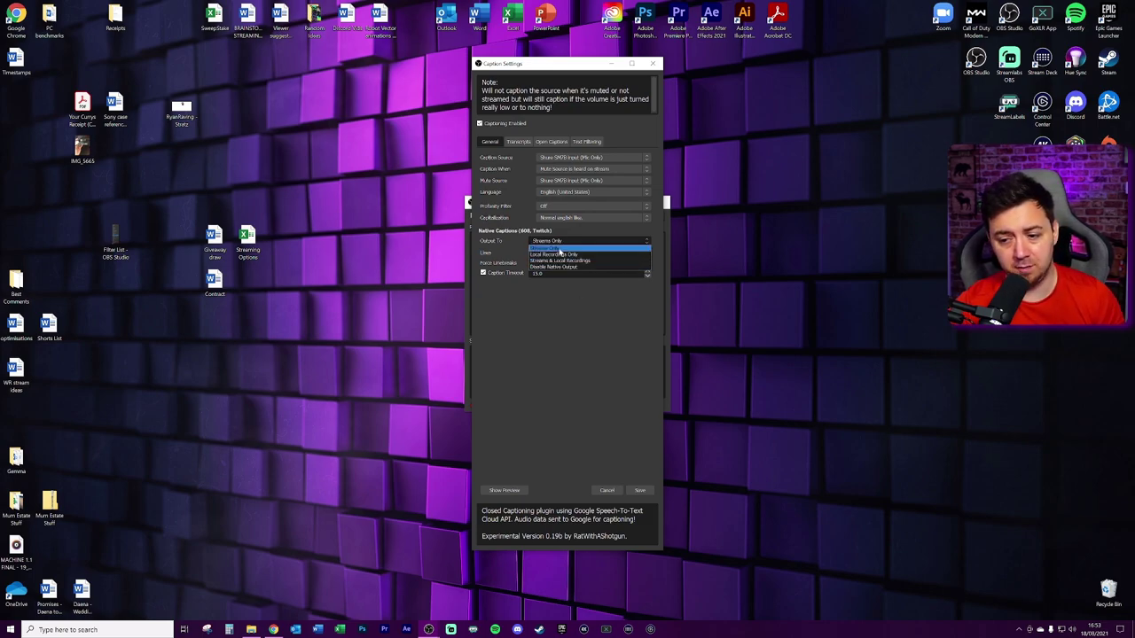
pyautogui.click(560, 248)
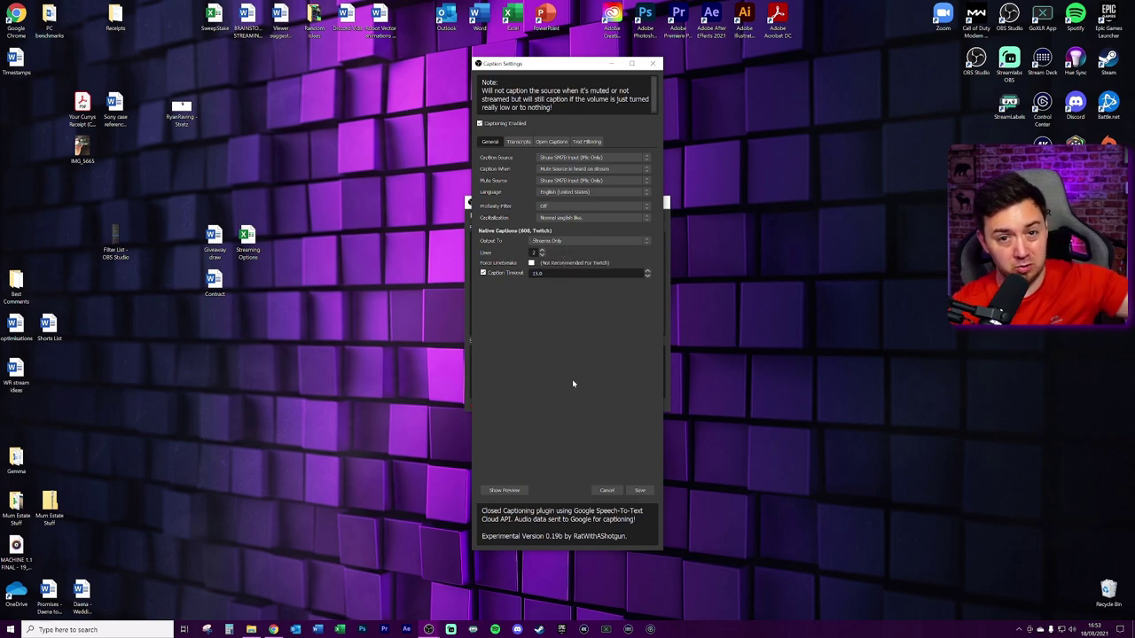
pyautogui.click(644, 492)
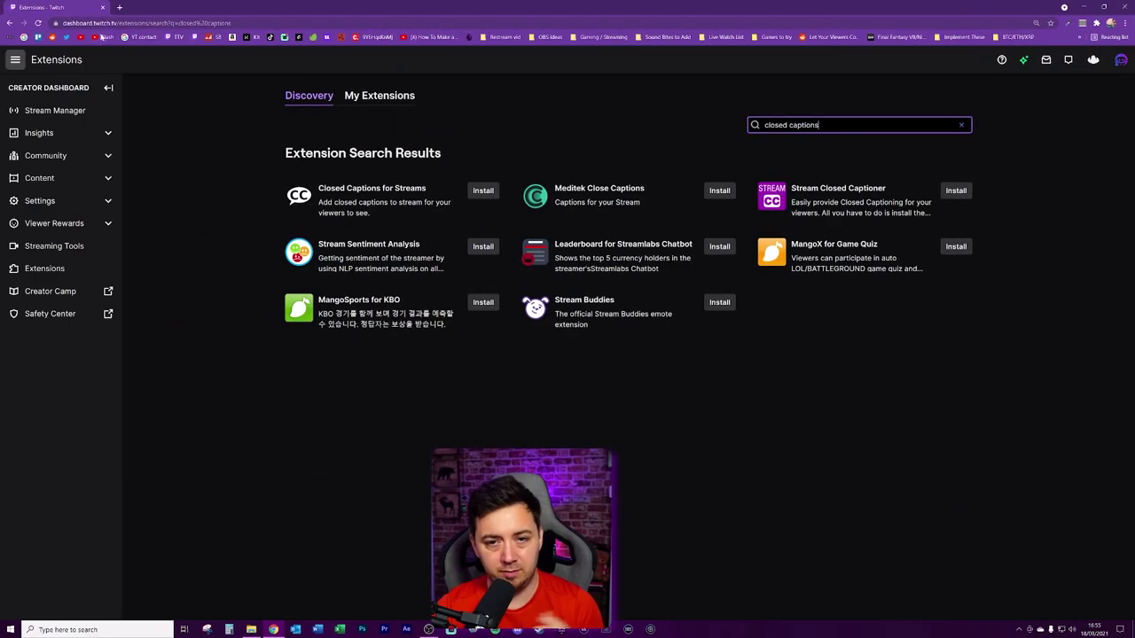
pyautogui.click(221, 22)
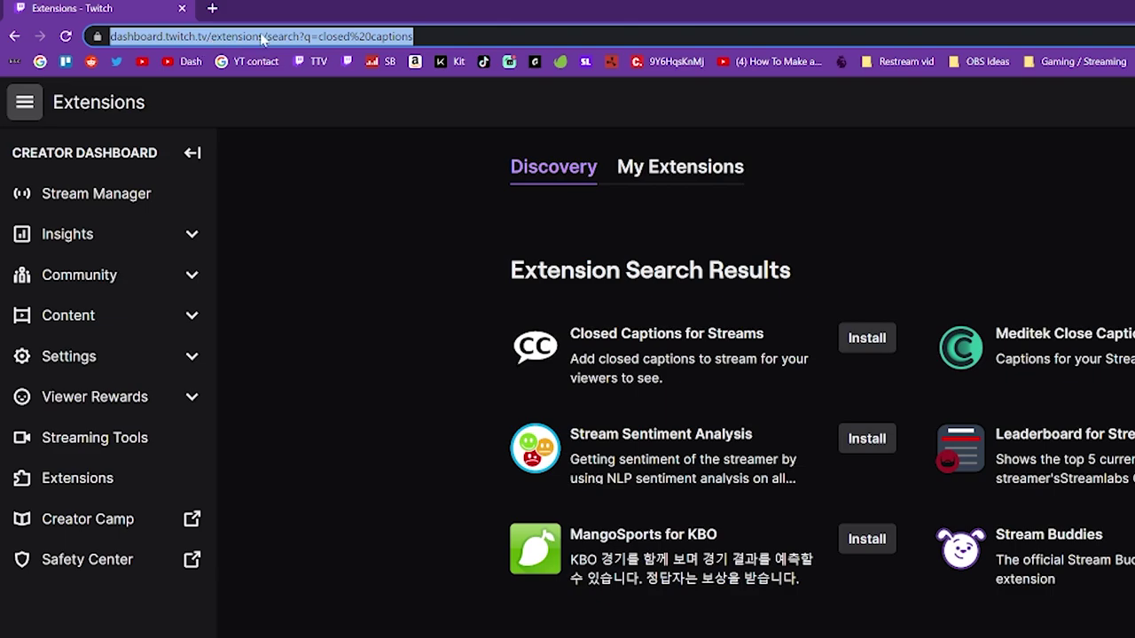
pyautogui.click(331, 471)
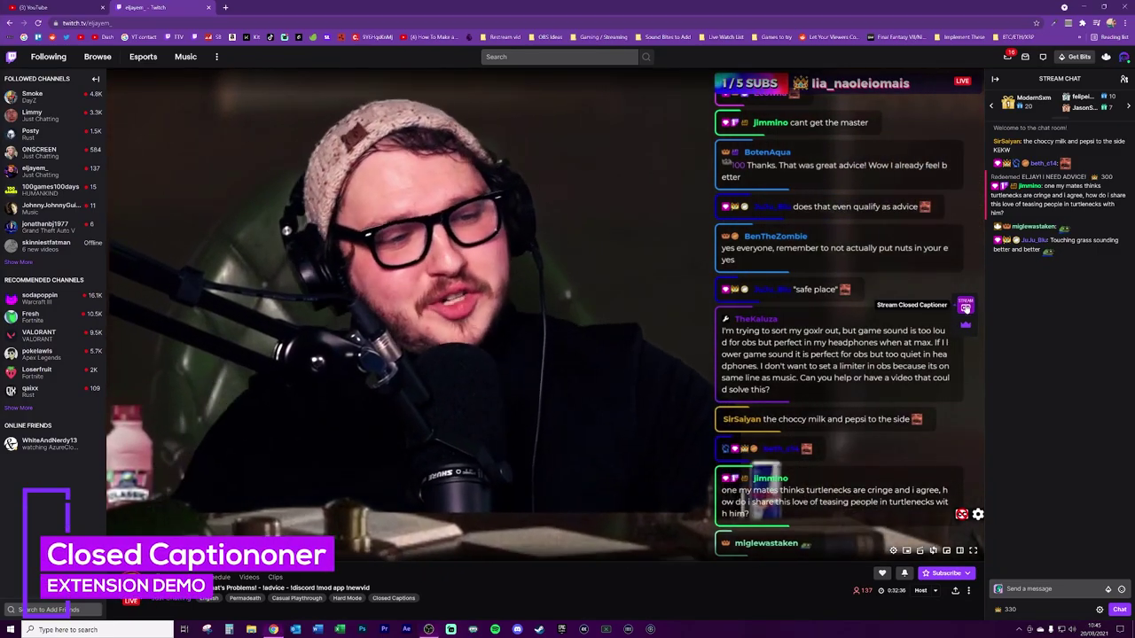
# Reposition the Stream Closed Captioner caption box and set Captions Text Width to 70%.
pyautogui.click(965, 306)
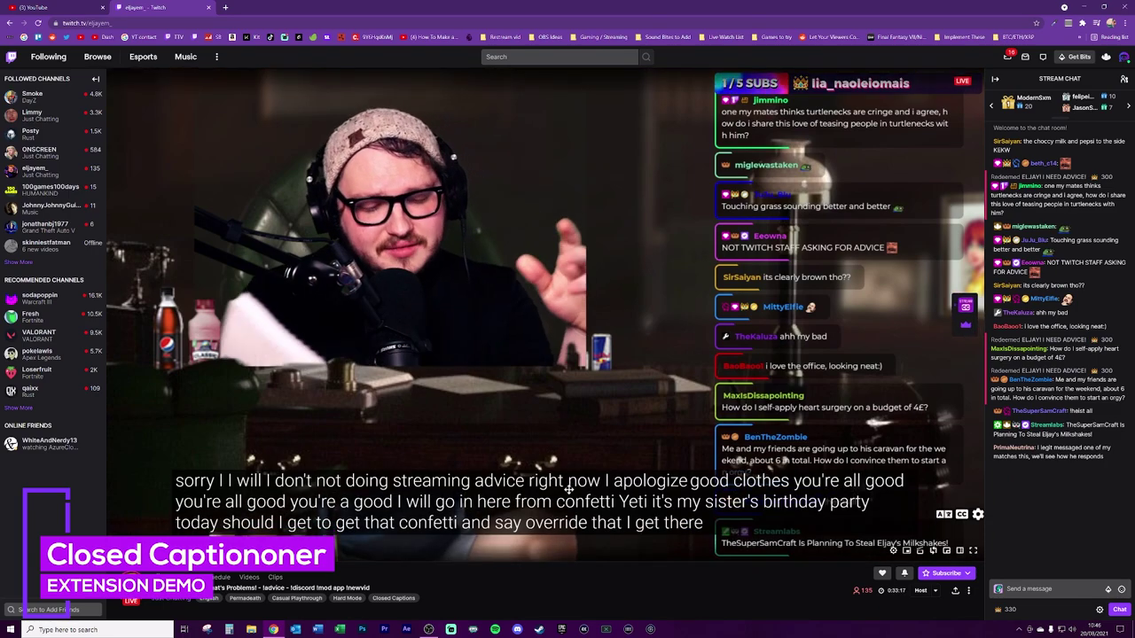
pyautogui.moveTo(550, 497); pyautogui.dragTo(547, 171)
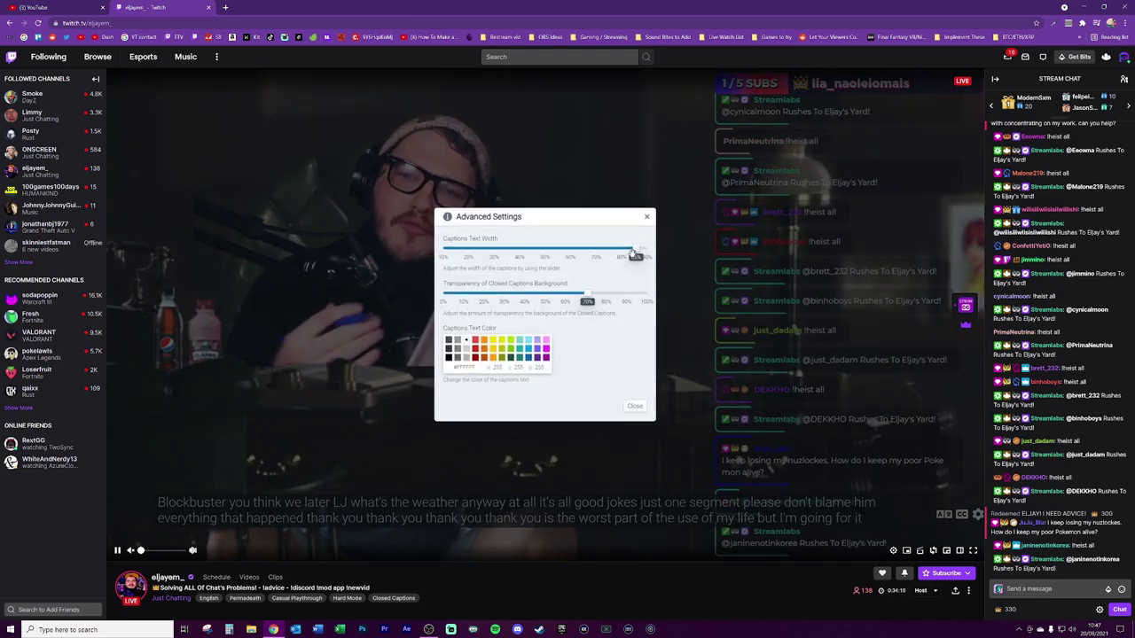
pyautogui.moveTo(634, 256); pyautogui.dragTo(598, 257)
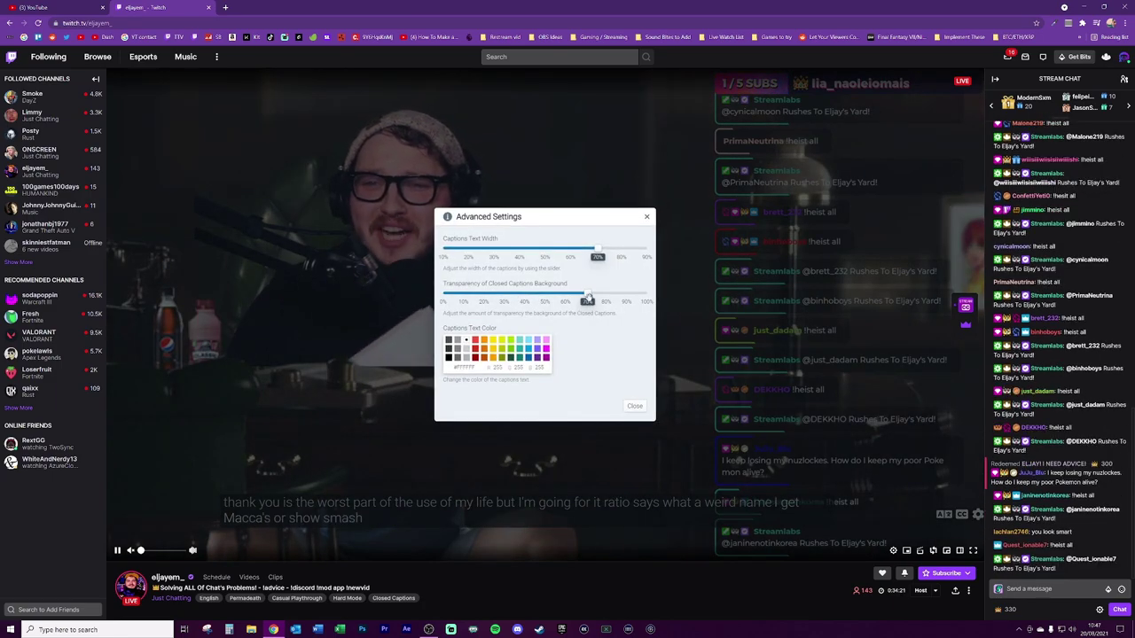
pyautogui.press('Escape')
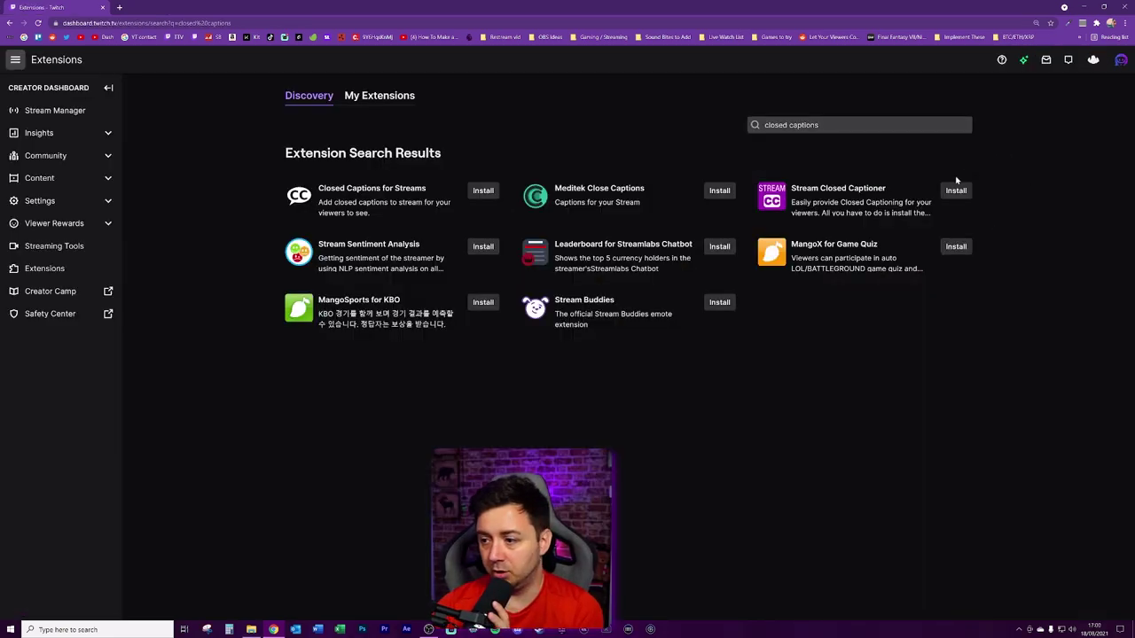
# Install Stream Closed Captioner and go to Configure from the success dialog.
pyautogui.click(953, 190)
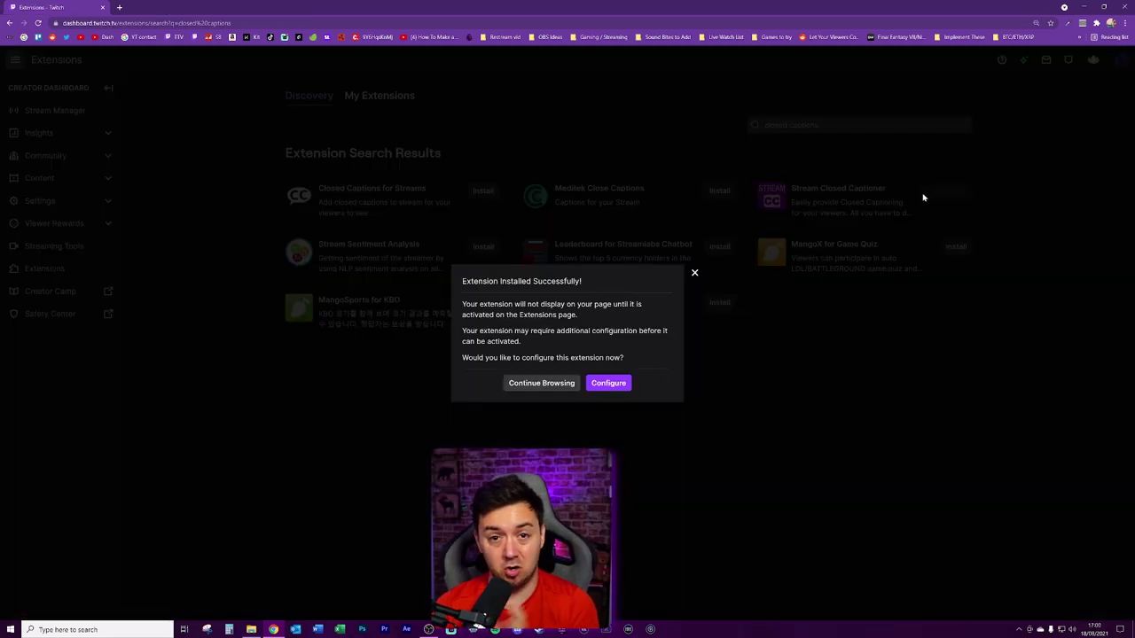
pyautogui.click(608, 383)
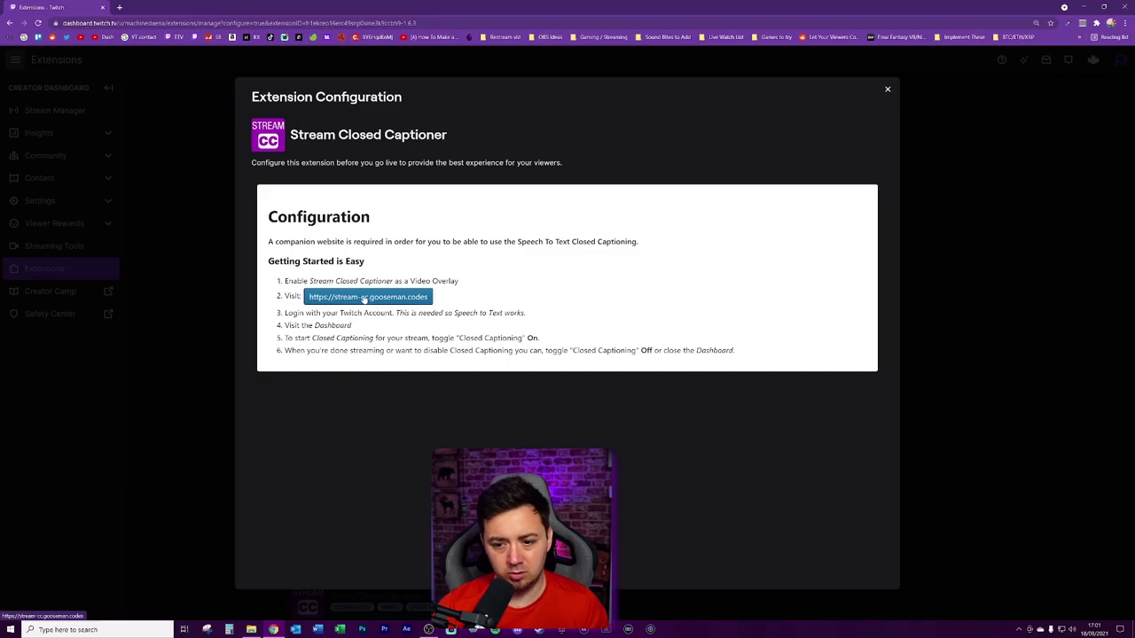
# Sign in to the stream-cc.gooseman.codes caption site with Twitch and authorize its account access.
pyautogui.click(368, 298)
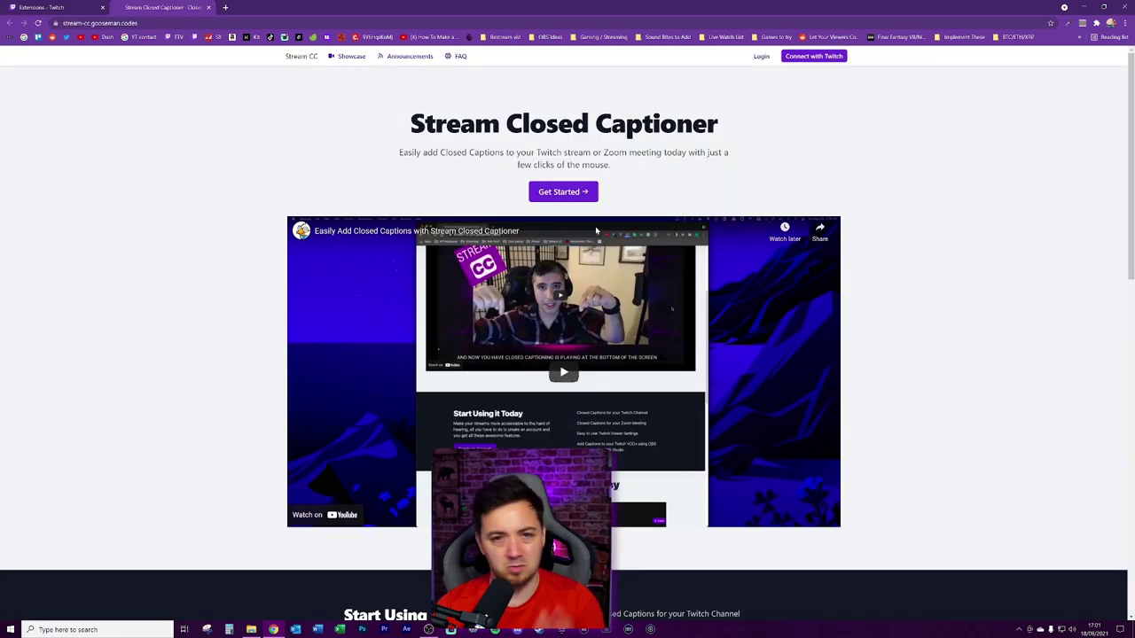
pyautogui.click(813, 57)
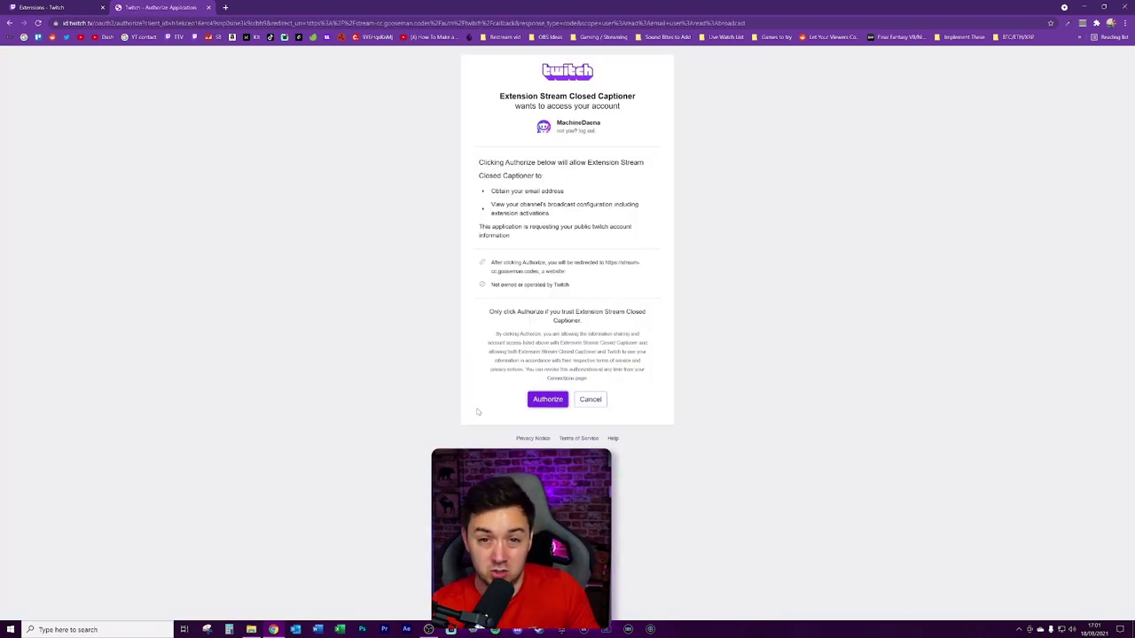
pyautogui.click(555, 400)
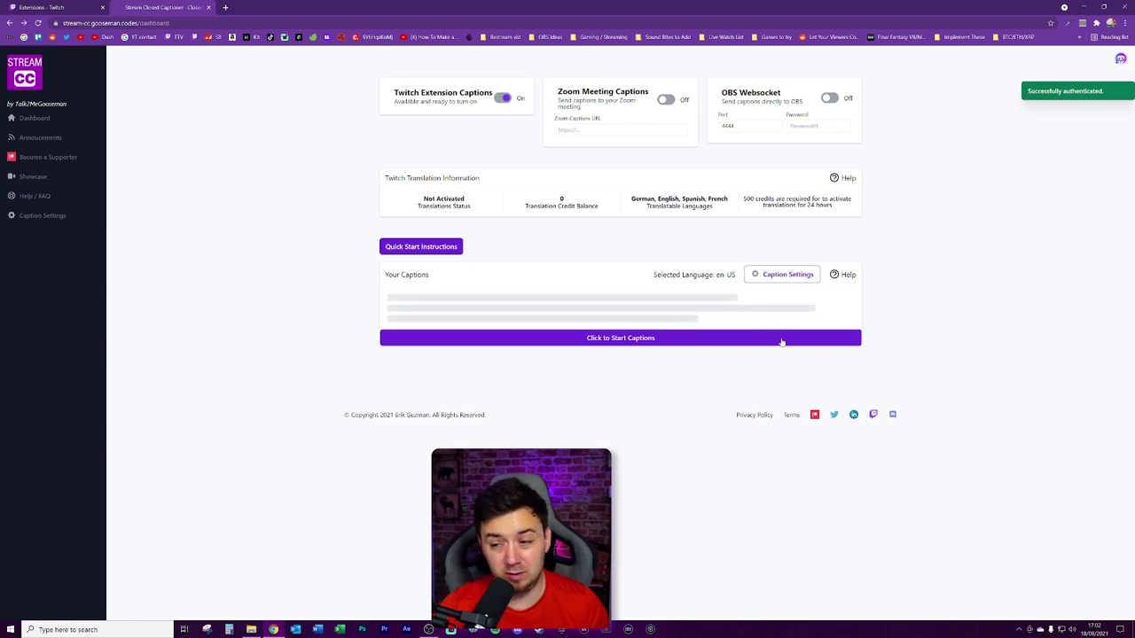
# Review the caption settings, keeping a 0-second caption delay and United States language.
pyautogui.click(780, 275)
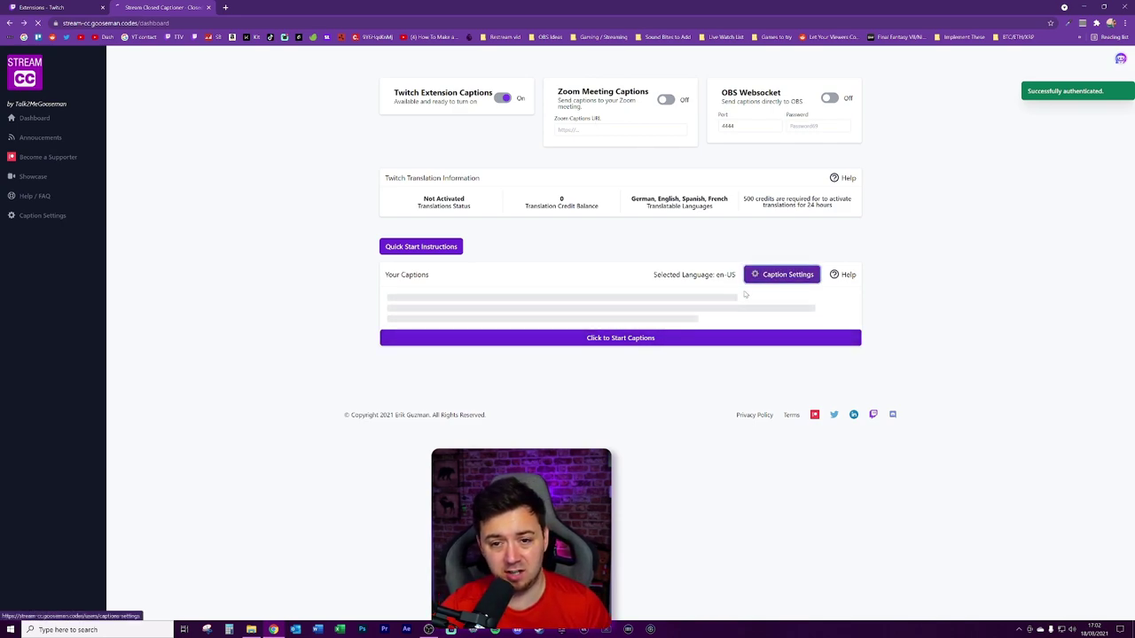
pyautogui.doubleClick(301, 140)
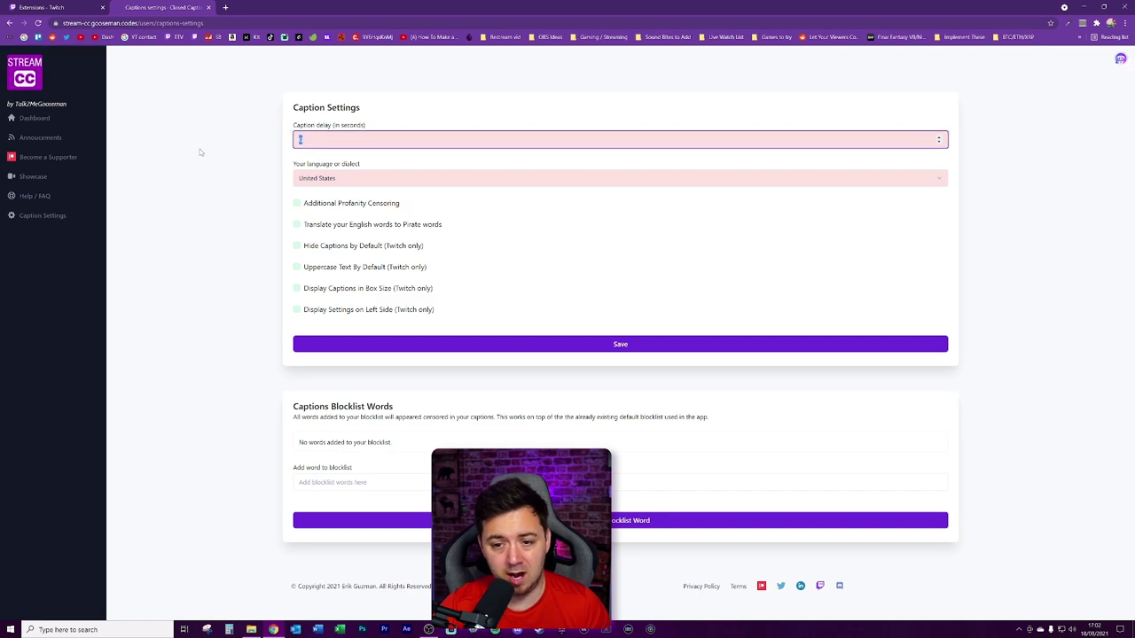
pyautogui.click(209, 223)
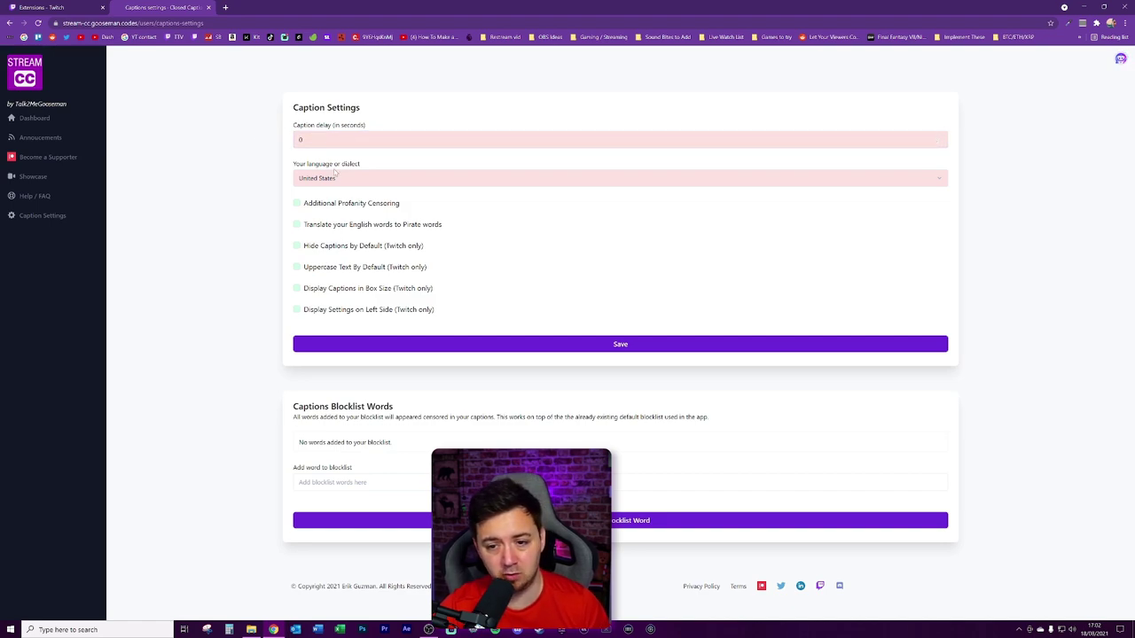
pyautogui.click(356, 183)
pyautogui.click(168, 368)
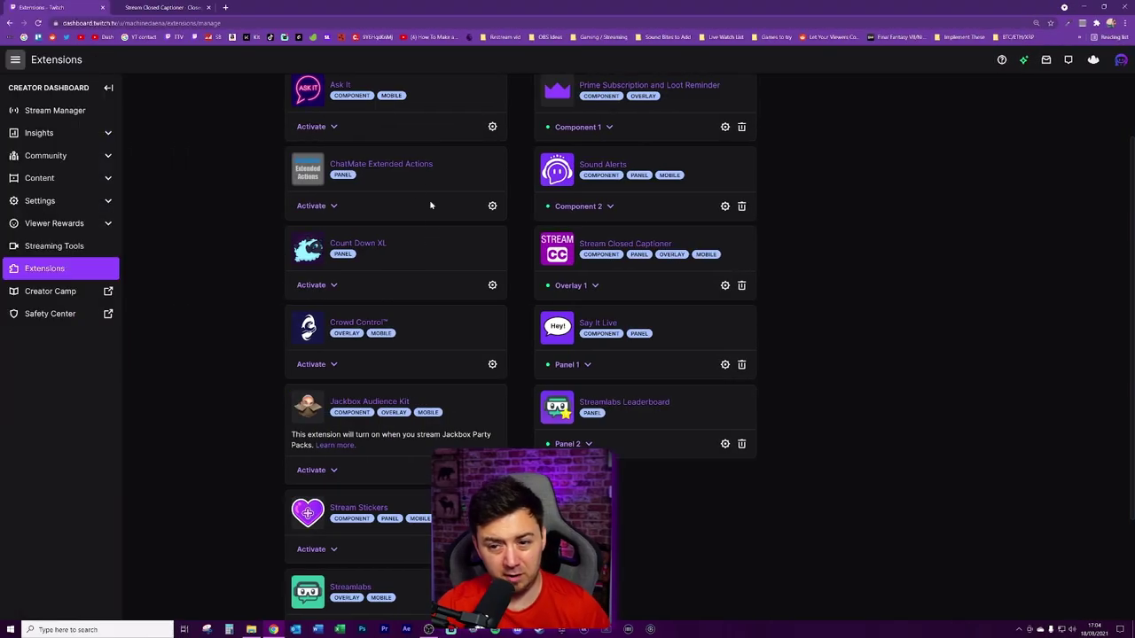
pyautogui.scroll(2, 390, 122)
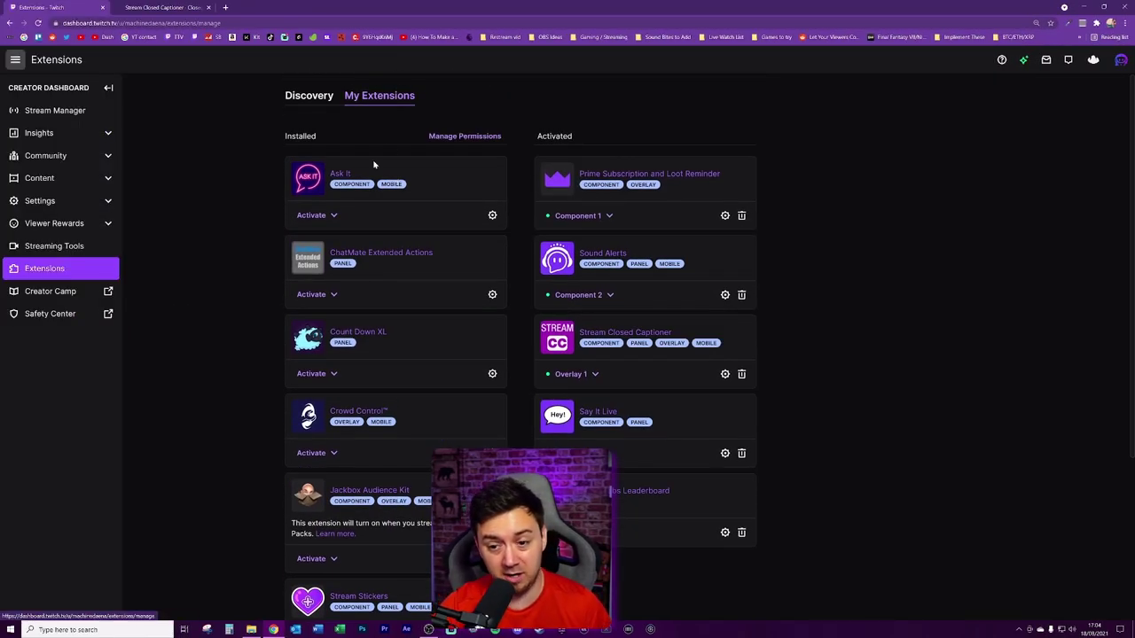
pyautogui.scroll(-2, 373, 165)
pyautogui.scroll(2, 373, 346)
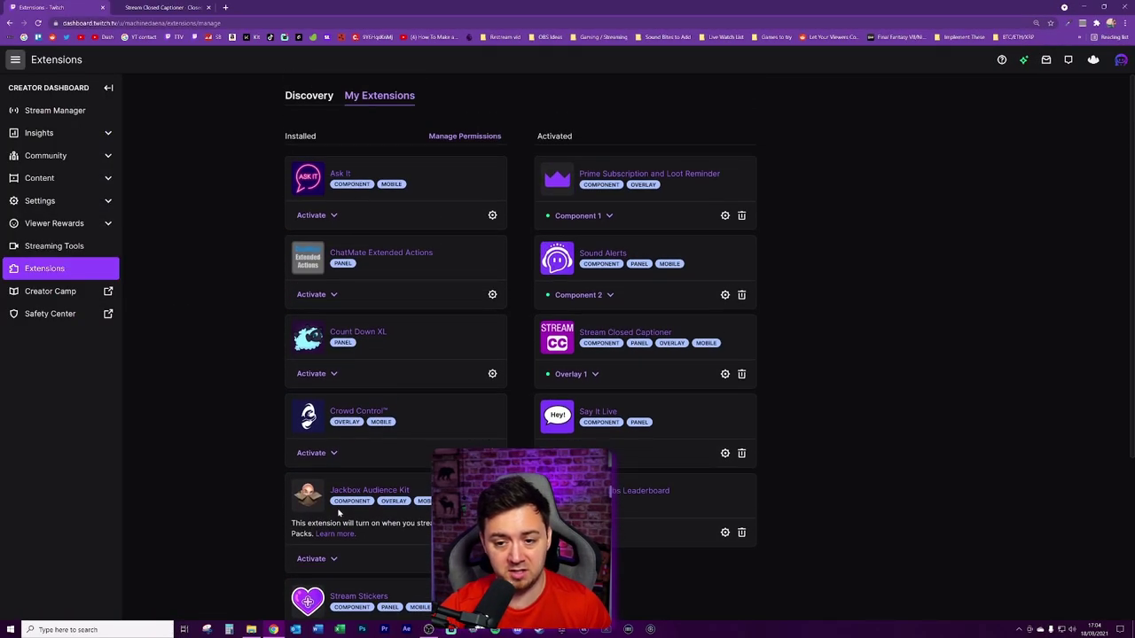